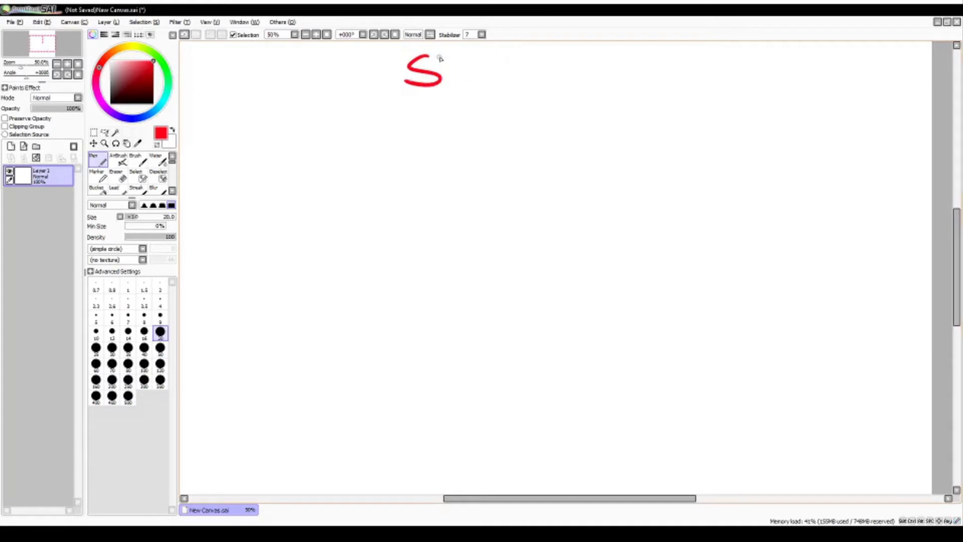
Step: Write the heading "STEP 1:" in red with the Pen at the top of the canvas
mouse_move(437, 57)
left_mouse_down()
mouse_move(462, 56)
mouse_move(453, 84)
left_mouse_up()
mouse_move(483, 56)
left_mouse_down()
mouse_move(478, 81)
mouse_move(470, 73)
mouse_move(493, 86)
mouse_move(501, 53)
mouse_move(540, 95)
left_mouse_up()
left_click(557, 58)
left_click(554, 80)
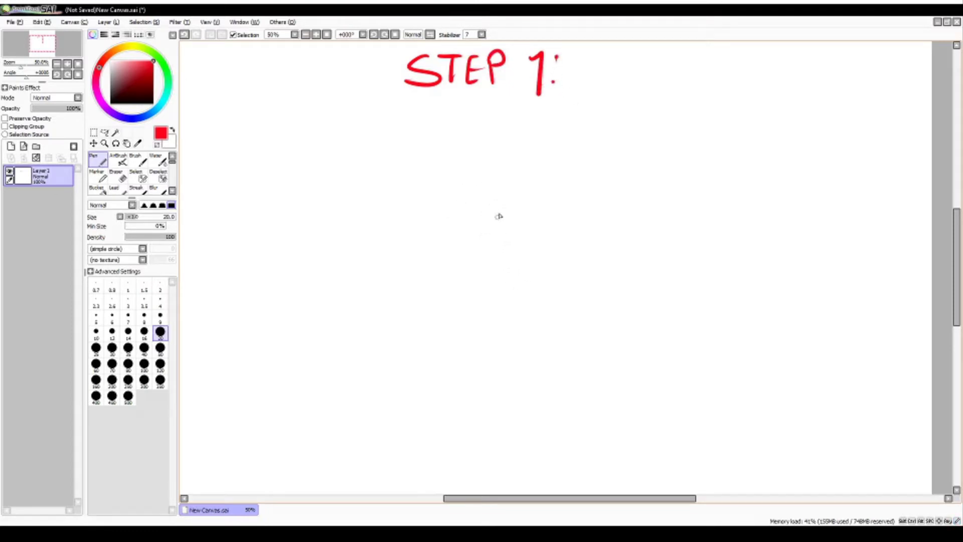
Step: Try a red oval with the Pen below the heading and test the Scale transform on it
mouse_move(499, 200)
left_mouse_down()
mouse_move(459, 204)
mouse_move(528, 238)
mouse_move(492, 205)
left_mouse_up()
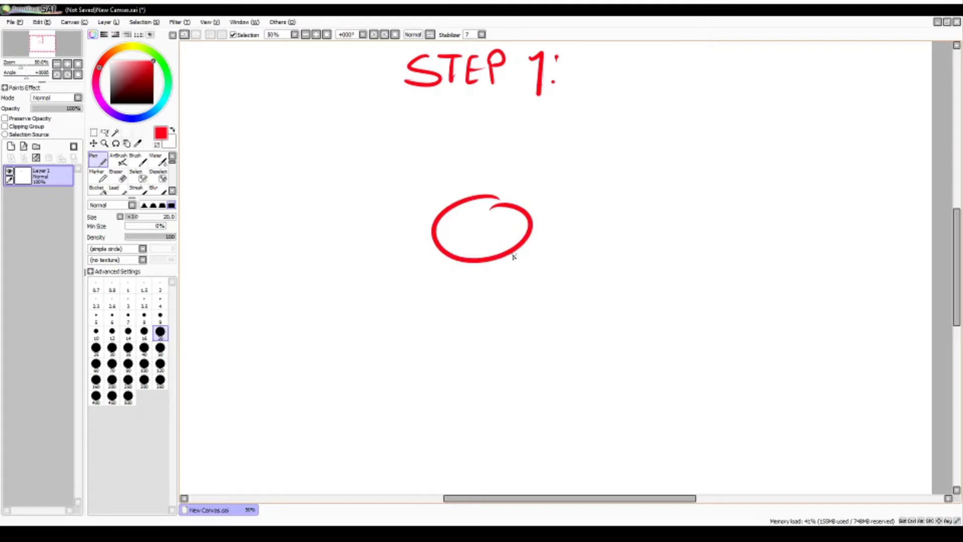
left_click(94, 133)
left_click(91, 242)
left_click(140, 275)
Step: Draw a red oval for the dog's muzzle near the canvas centre on a new layer with the Pen
left_click(11, 146)
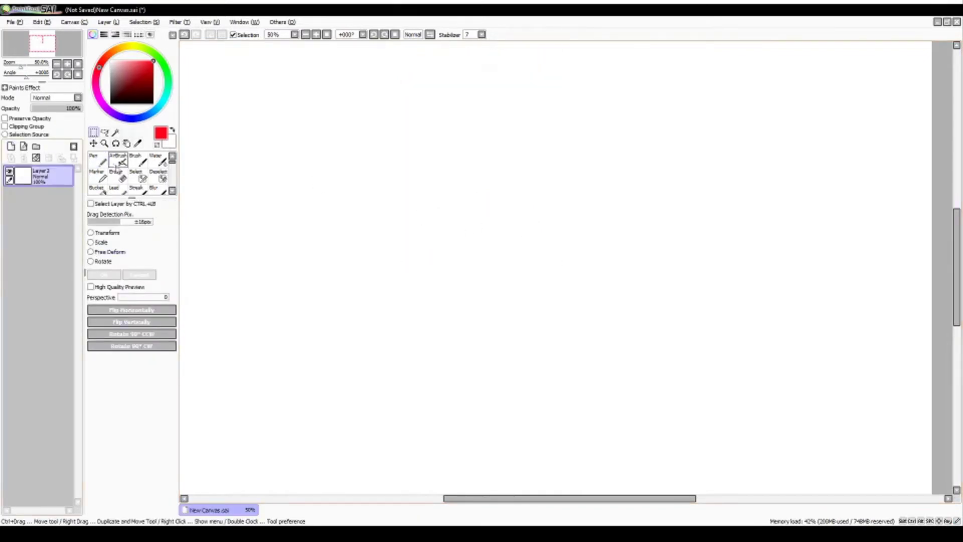
left_click(98, 160)
mouse_move(550, 195)
left_mouse_down()
mouse_move(491, 248)
mouse_move(544, 193)
mouse_move(532, 208)
left_mouse_up()
key("ctrl+z")
left_click(118, 175)
Step: Reshape the red oval with Free Deform by adjusting its upper-left and both lower corners, and apply the change
left_click(94, 133)
left_click(91, 252)
left_click_drag(461, 197, 459, 188)
left_click_drag(462, 277, 465, 280)
left_click_drag(600, 277, 602, 286)
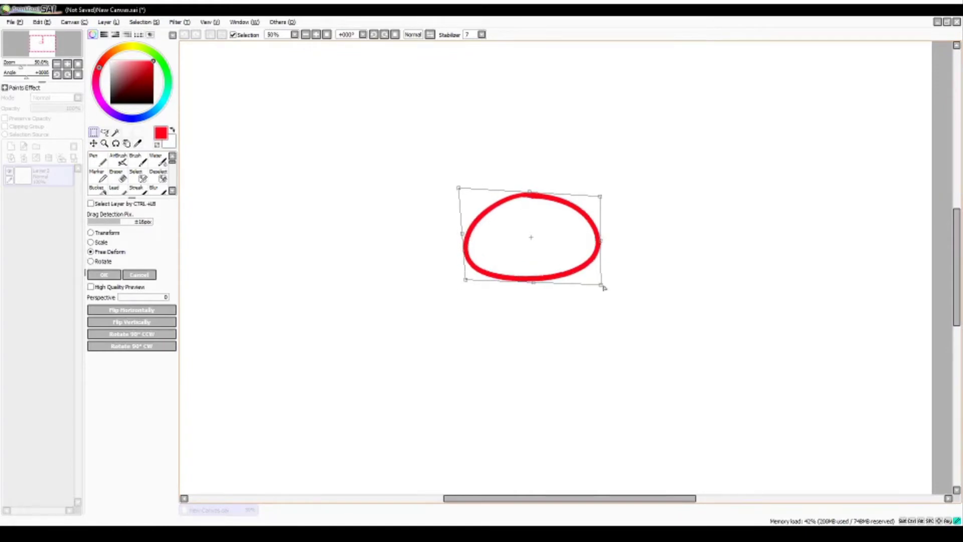
key("Return")
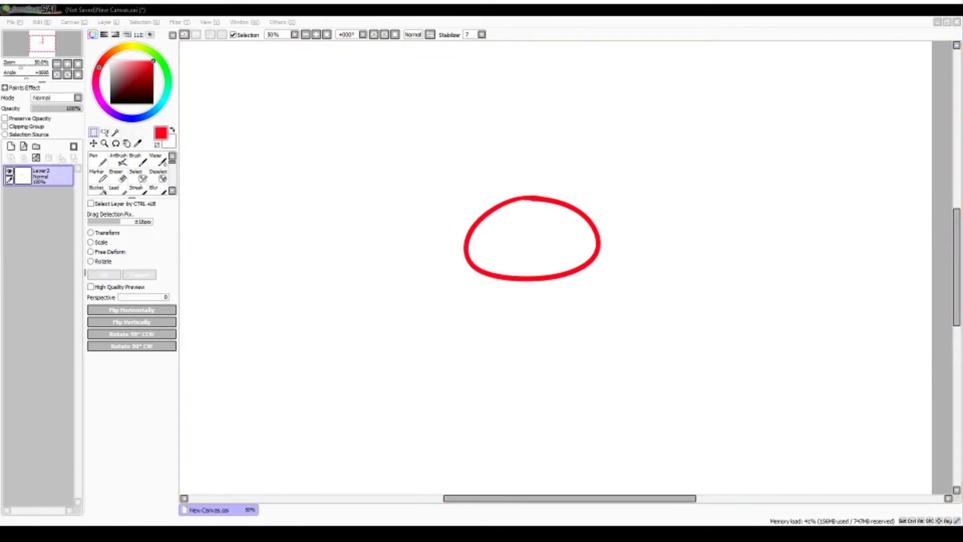
Step: Preserve the layer's opacity and recolour the muzzle oval black with a size 500 Pen
left_click(5, 118)
left_click(111, 104)
left_click(98, 160)
left_click(128, 396)
left_click_drag(500, 250, 561, 239)
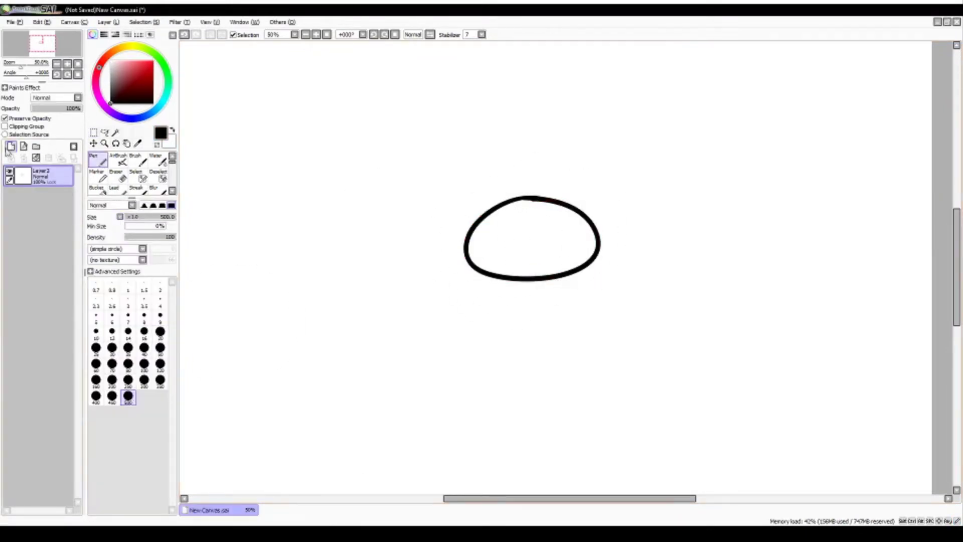
Step: Unlock the muzzle layer's opacity and draw a solid red nose on a new layer at the oval's upper edge with a size 20 Pen
left_click(10, 147)
left_click(153, 61)
left_click(98, 160)
left_click(160, 332)
left_click(43, 197)
left_click(5, 118)
left_click(43, 176)
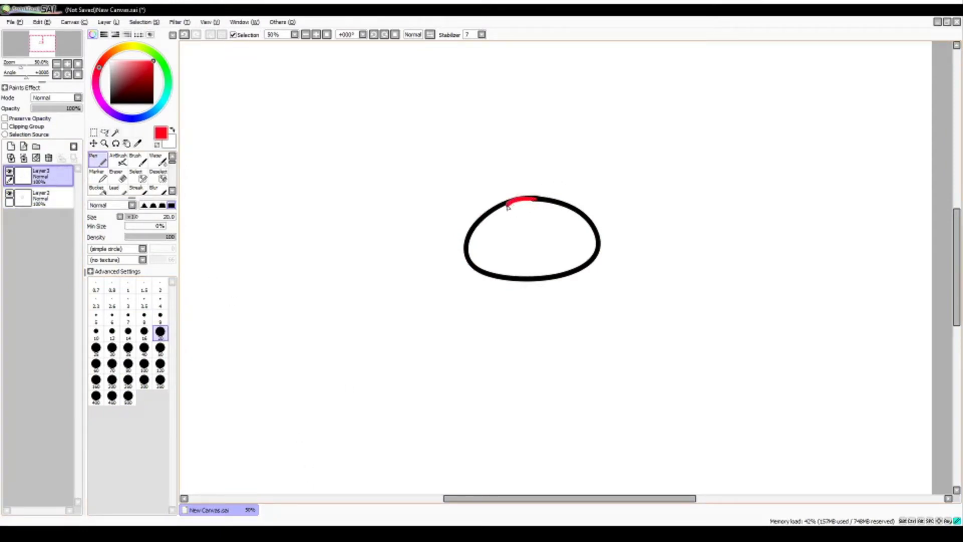
mouse_move(540, 222)
left_mouse_down()
mouse_move(542, 201)
mouse_move(512, 209)
mouse_move(541, 207)
left_mouse_up()
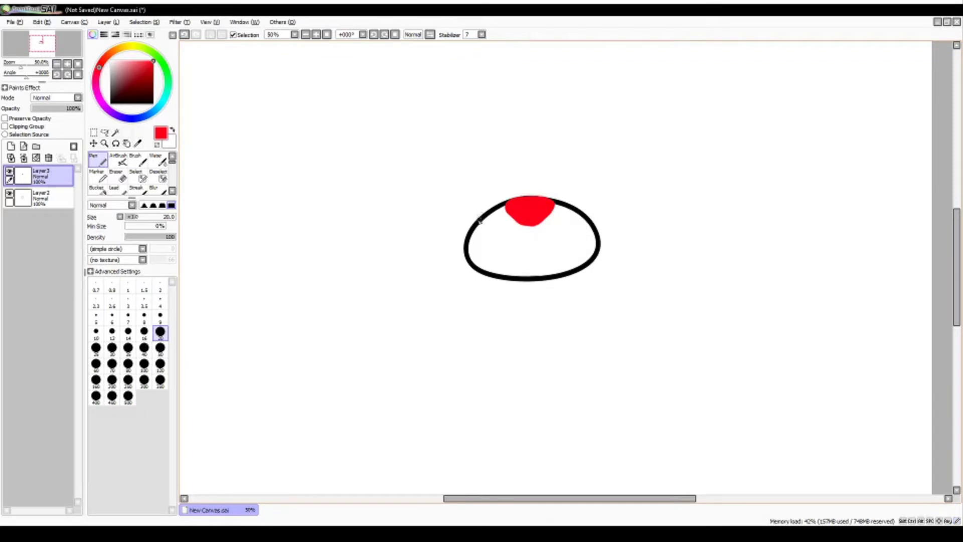
mouse_move(477, 220)
left_mouse_down()
mouse_move(472, 163)
mouse_move(492, 131)
mouse_move(533, 124)
mouse_move(569, 146)
mouse_move(579, 188)
left_mouse_up()
key("ctrl+z")
mouse_move(470, 222)
left_mouse_down()
mouse_move(489, 145)
mouse_move(584, 215)
left_mouse_up()
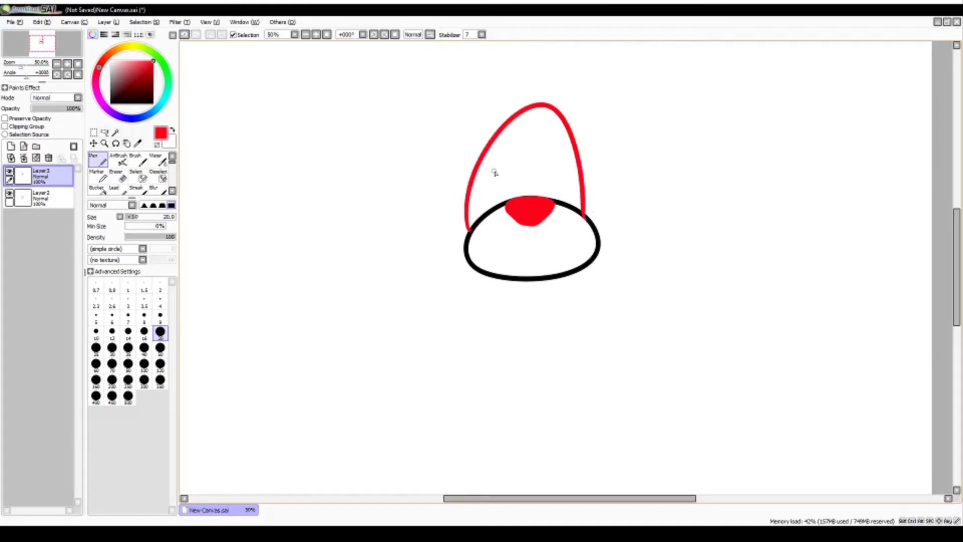
key("ctrl+z")
Step: Draw a red head arch above the muzzle on a new layer and widen it with Free Deform so its ends meet the muzzle
left_click(11, 146)
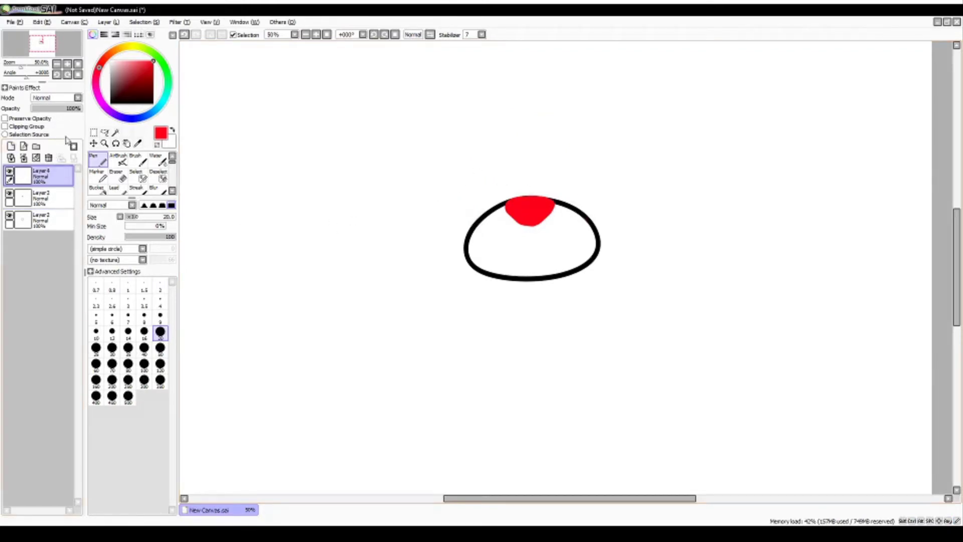
mouse_move(464, 231)
left_mouse_down()
mouse_move(528, 108)
mouse_move(594, 217)
left_mouse_up()
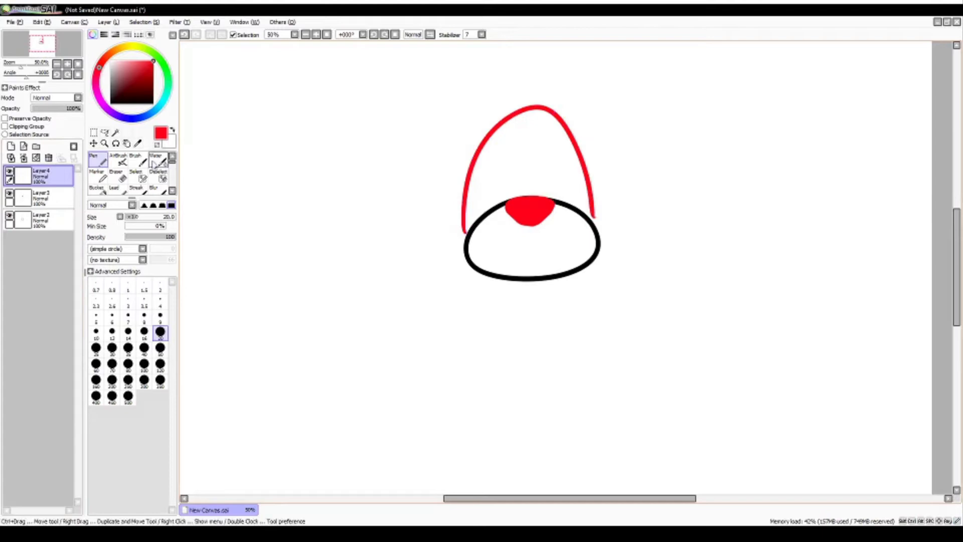
left_click(94, 132)
left_click(91, 251)
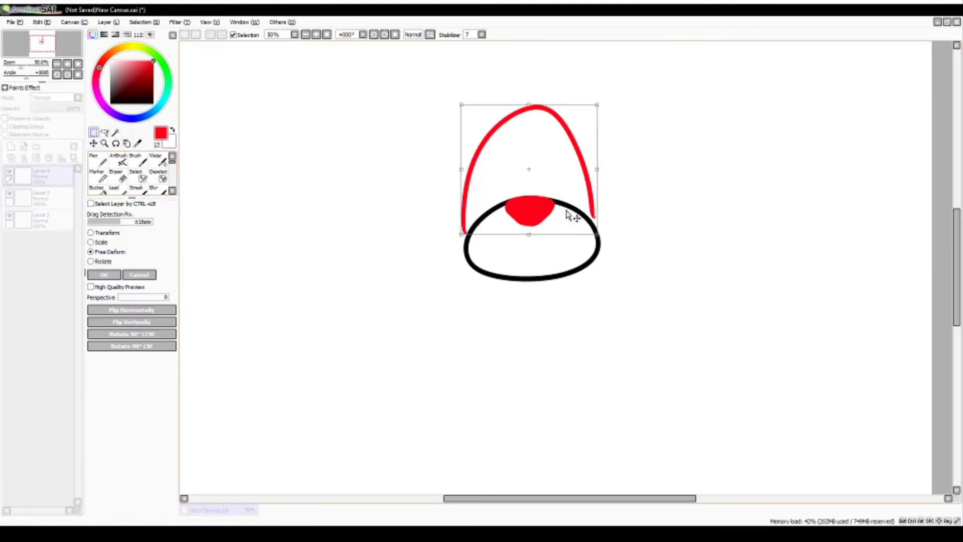
left_click_drag(598, 233, 602, 250)
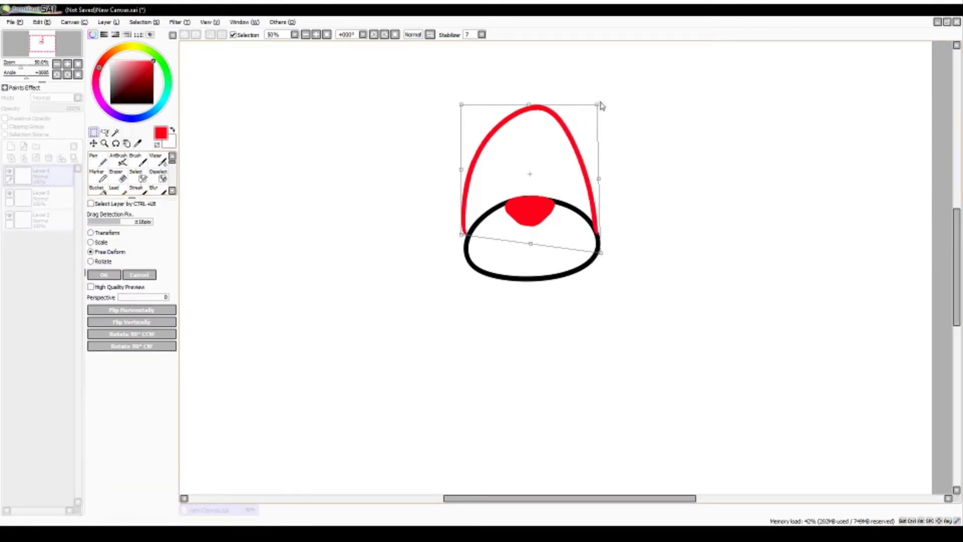
left_click_drag(598, 104, 628, 125)
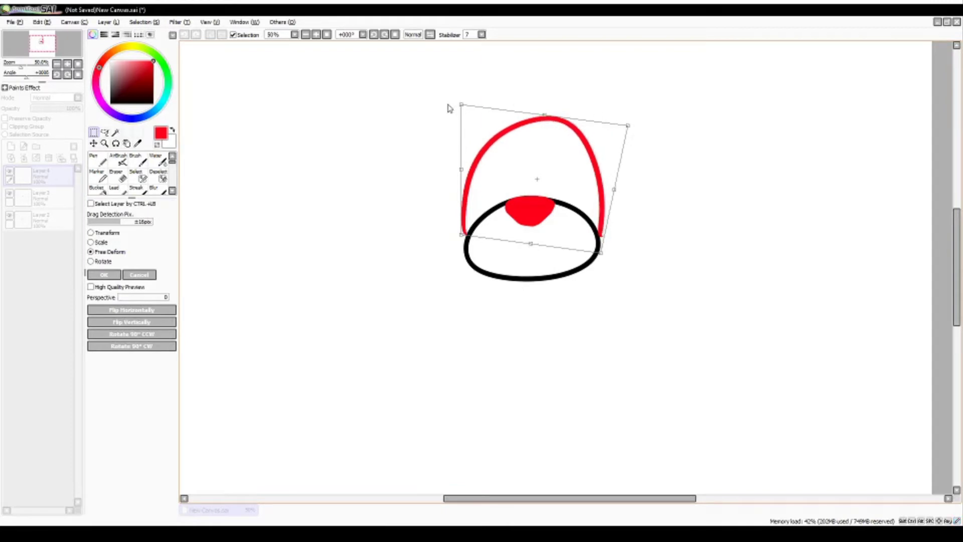
left_click_drag(461, 105, 447, 104)
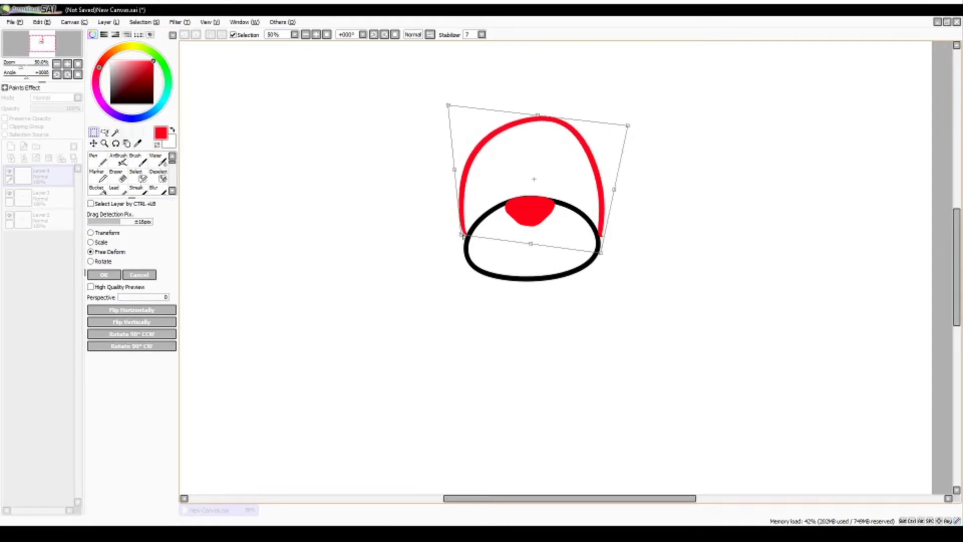
left_click_drag(461, 234, 462, 237)
left_click(108, 275)
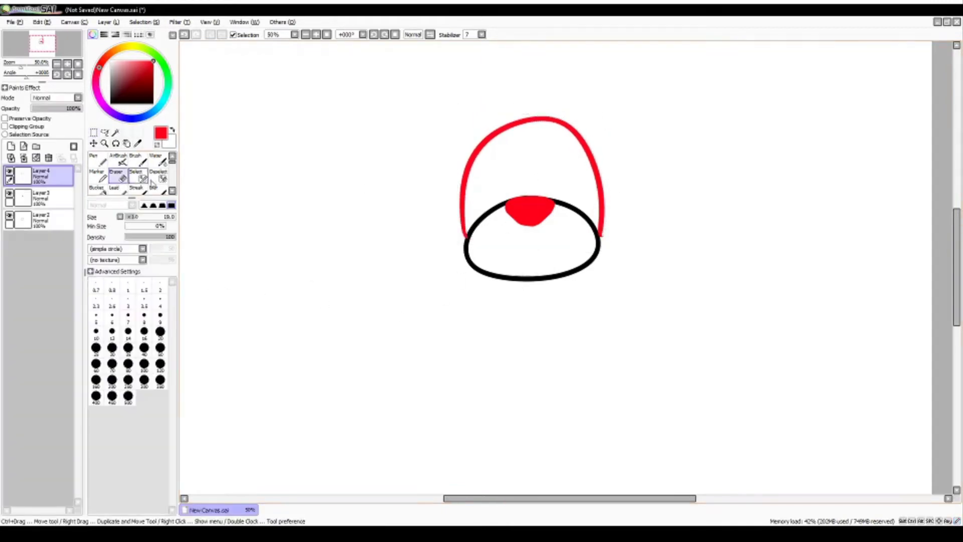
Step: Merge the head arch into the nose layer, preserve its opacity and recolour both shapes black with a size 500 Pen
left_click(24, 158)
left_click(5, 118)
left_click(109, 102)
left_click_drag(110, 102, 110, 104)
left_click(100, 162)
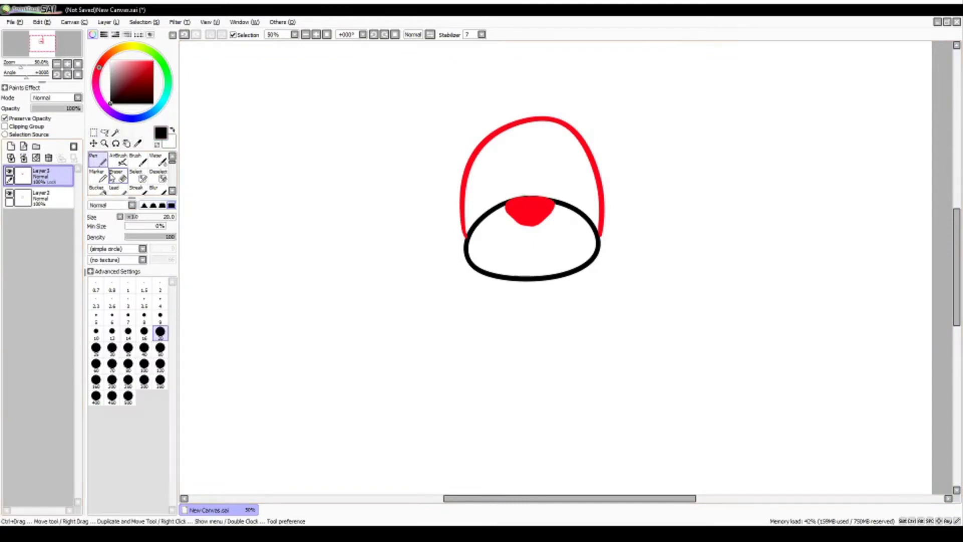
left_click(128, 397)
left_click_drag(571, 122, 580, 197)
Step: Unlock the head layer's opacity and draw a long floppy left ear in red on a new layer with a size 20 Pen
left_click(11, 147)
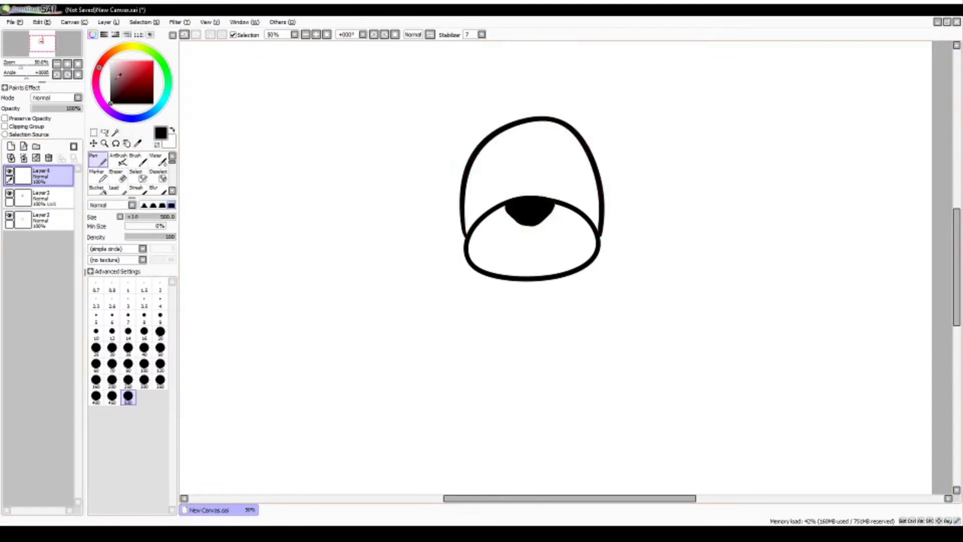
left_click(154, 61)
left_click(50, 198)
left_click(5, 118)
left_click(50, 176)
left_click(160, 333)
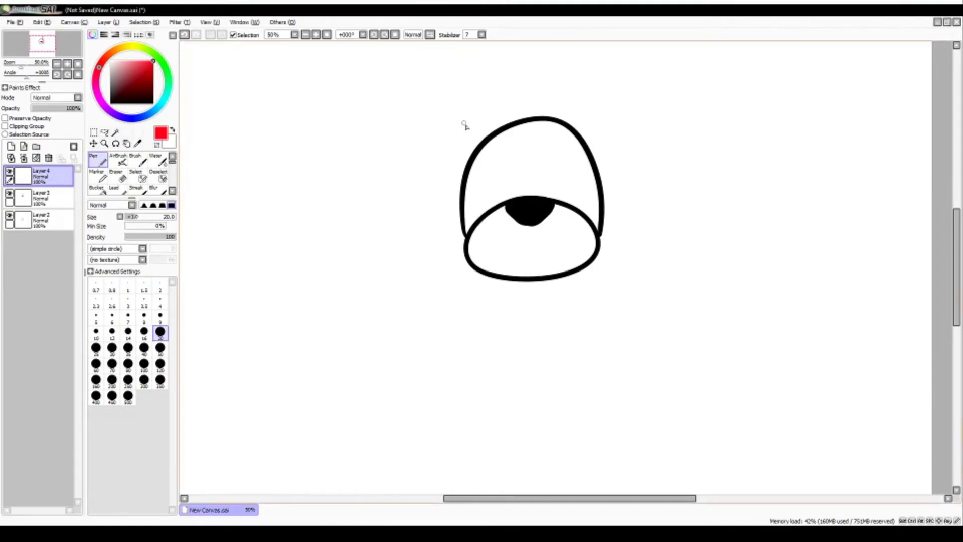
mouse_move(505, 127)
left_mouse_down()
mouse_move(432, 166)
mouse_move(452, 286)
mouse_move(474, 273)
left_mouse_up()
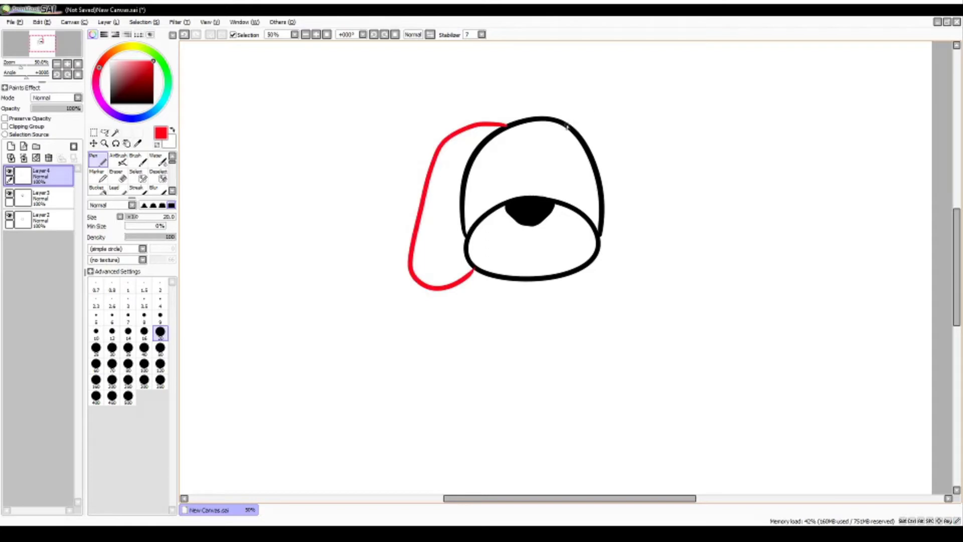
Step: Draw the floppy right ear in red from the top of the head, redoing the first attempt
mouse_move(567, 127)
left_mouse_down()
mouse_move(653, 180)
mouse_move(673, 278)
mouse_move(569, 273)
left_mouse_up()
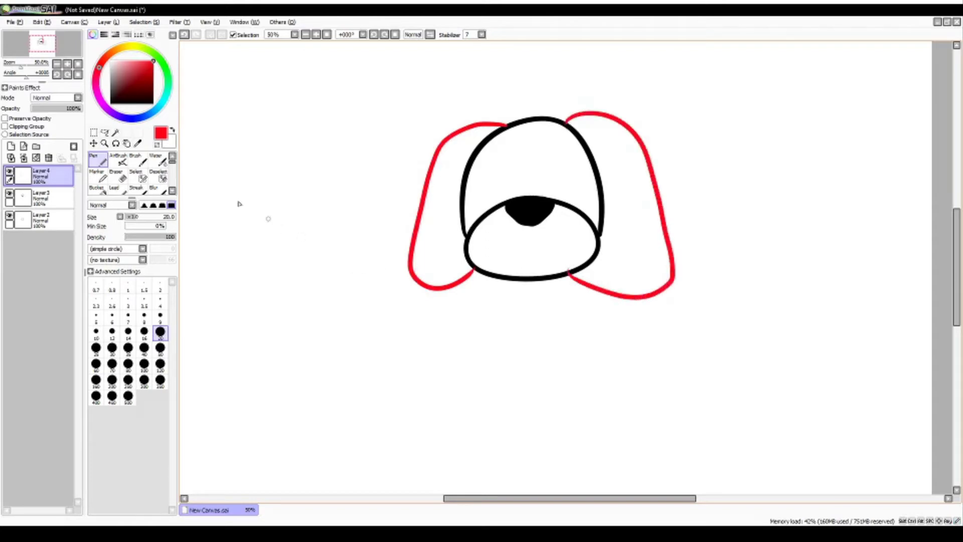
key("ctrl+z")
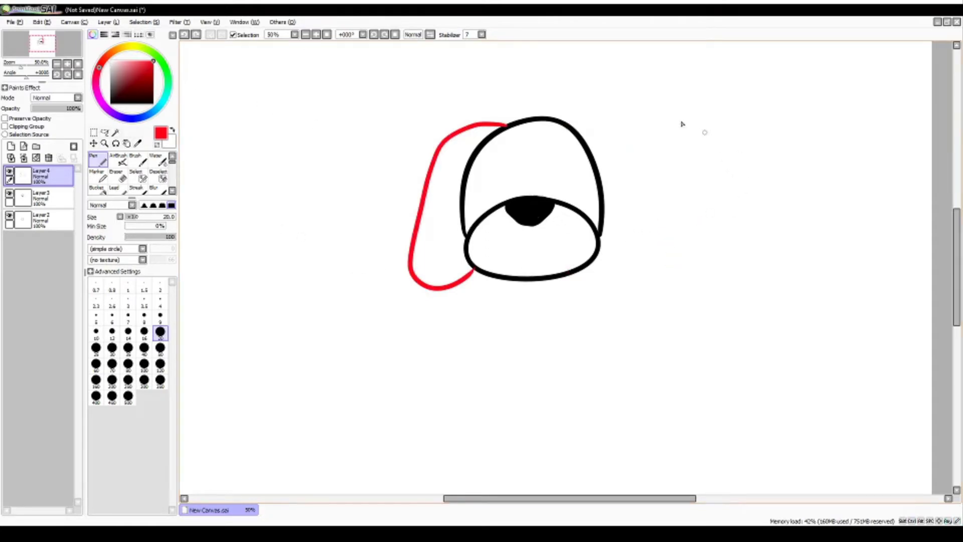
mouse_move(574, 127)
left_mouse_down()
mouse_move(626, 303)
mouse_move(588, 281)
left_mouse_up()
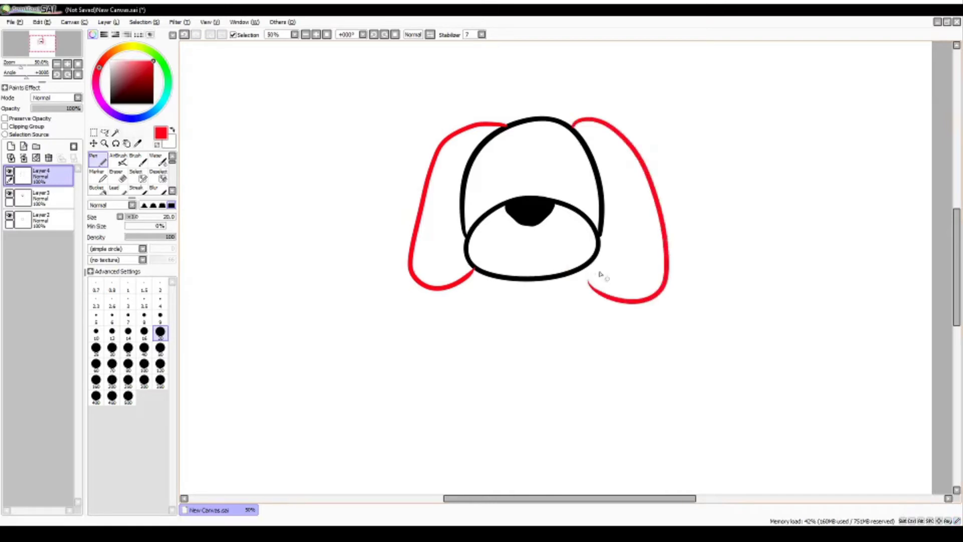
Step: Lasso the right ear, shorten it from its lower edge with Free Deform, and deselect it
left_click(105, 132)
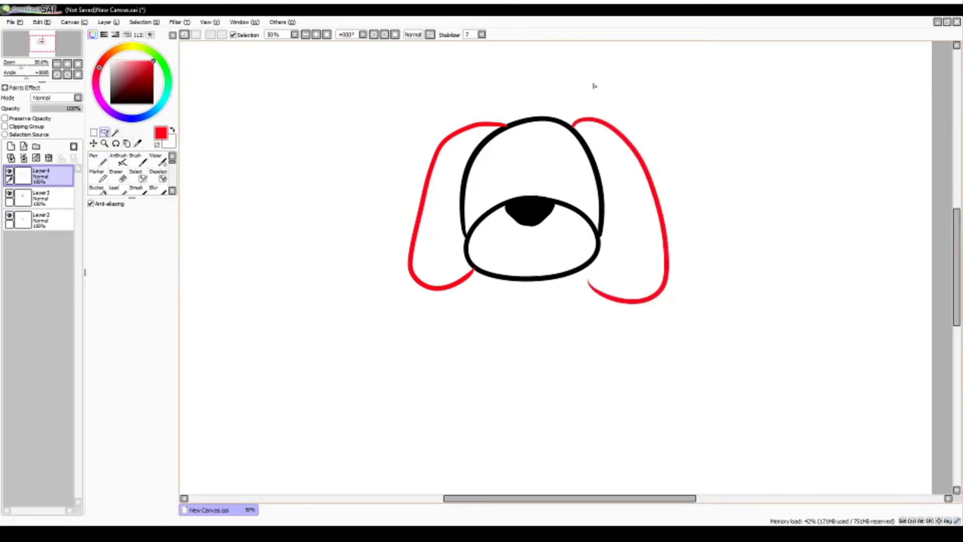
mouse_move(591, 84)
left_mouse_down()
mouse_move(677, 329)
mouse_move(590, 86)
left_mouse_up()
left_click(93, 132)
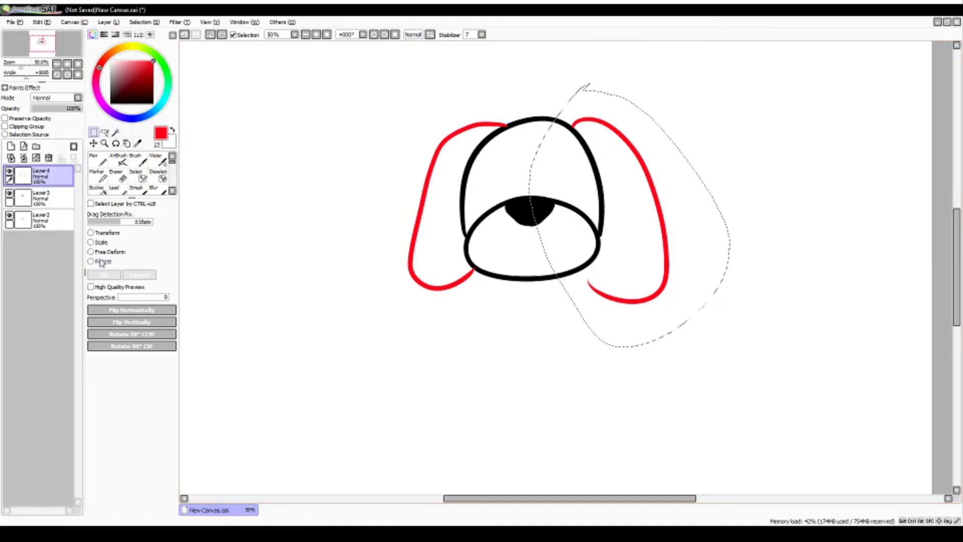
left_click(91, 251)
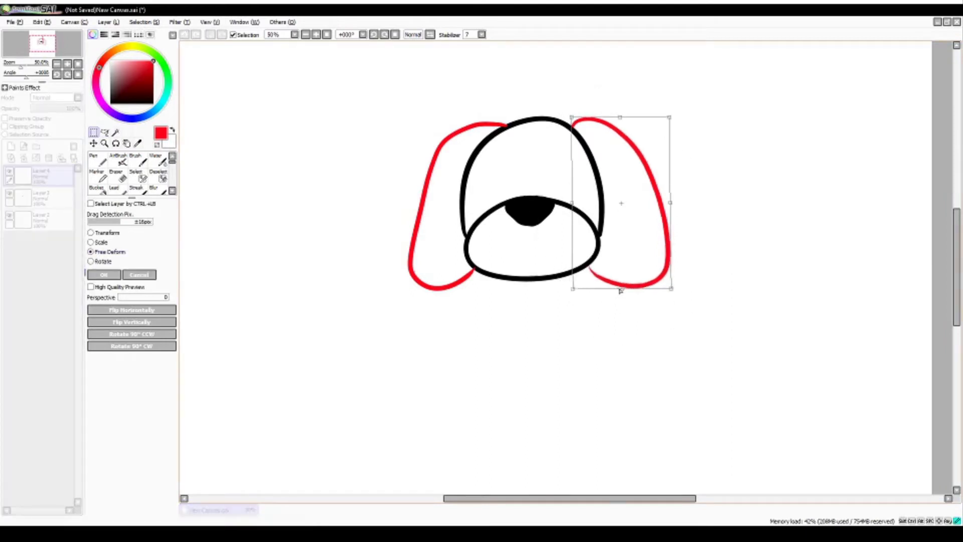
left_click_drag(620, 290, 626, 283)
left_click(104, 275)
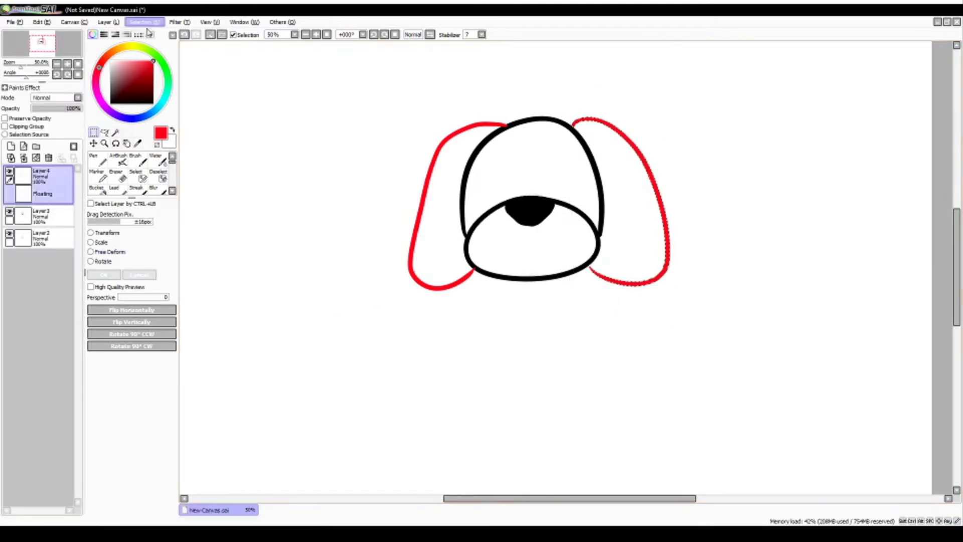
left_click(149, 33)
Step: Preserve the ear layer's opacity and recolour both ears black with a size 500 Pen
left_click(5, 118)
left_click(111, 103)
left_click(98, 159)
left_click(128, 396)
left_click_drag(476, 132, 454, 267)
left_click(139, 34)
left_click_drag(602, 133, 664, 207)
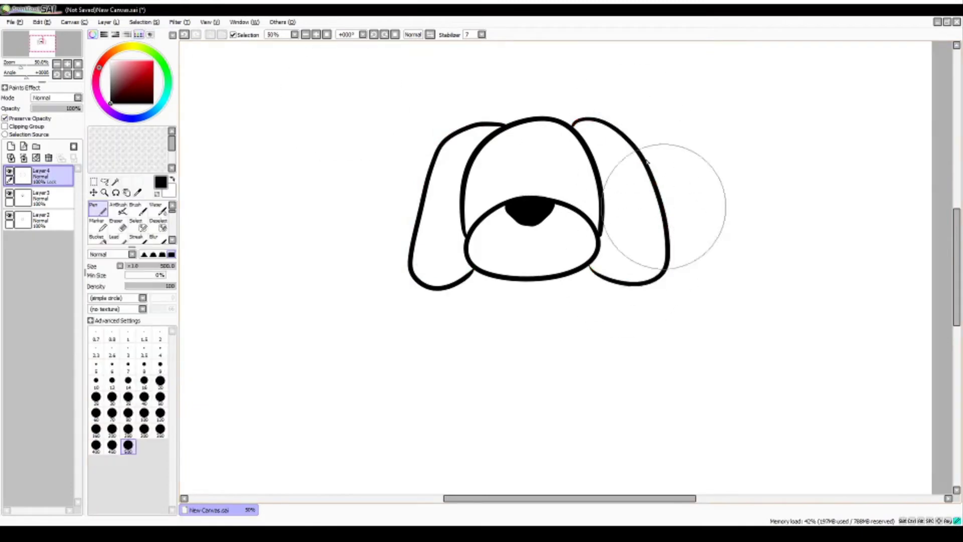
Step: Unlock the ear layer's opacity and draw two solid black eyes with curved eyebrows on a new layer using a size 20 Pen
left_click(5, 118)
left_click(160, 380)
left_click(10, 146)
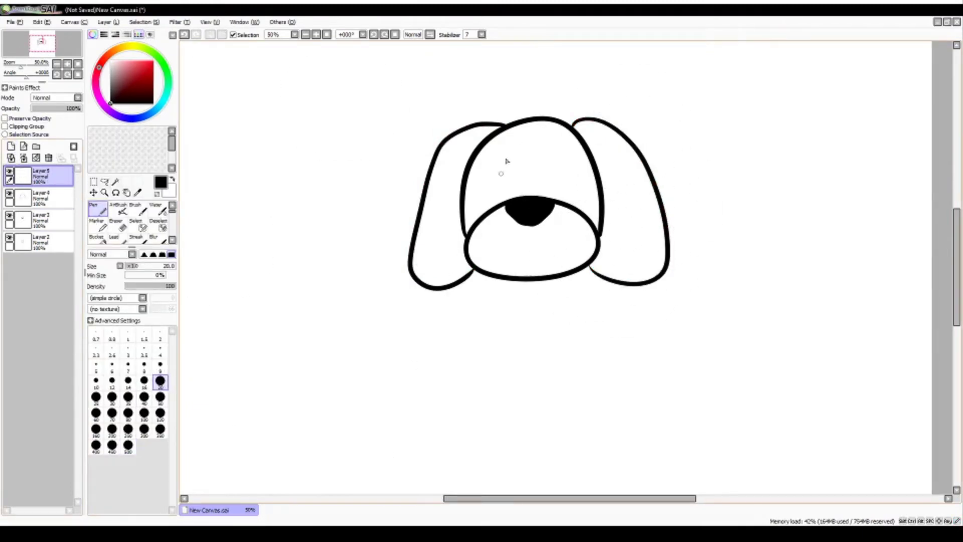
mouse_move(504, 174)
left_mouse_down()
mouse_move(485, 175)
mouse_move(509, 182)
mouse_move(497, 185)
mouse_move(502, 179)
left_mouse_up()
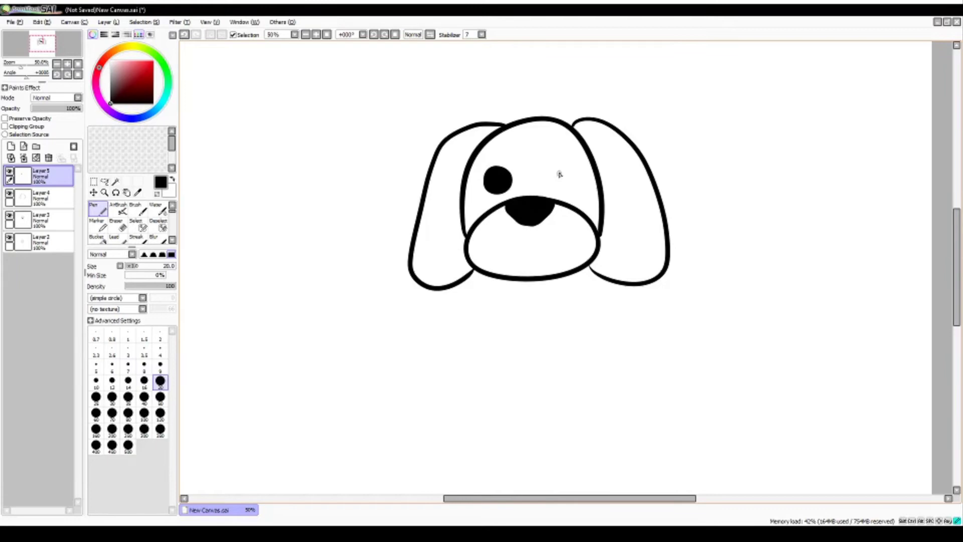
mouse_move(559, 172)
left_mouse_down()
mouse_move(549, 184)
mouse_move(557, 173)
mouse_move(547, 180)
mouse_move(566, 182)
left_mouse_up()
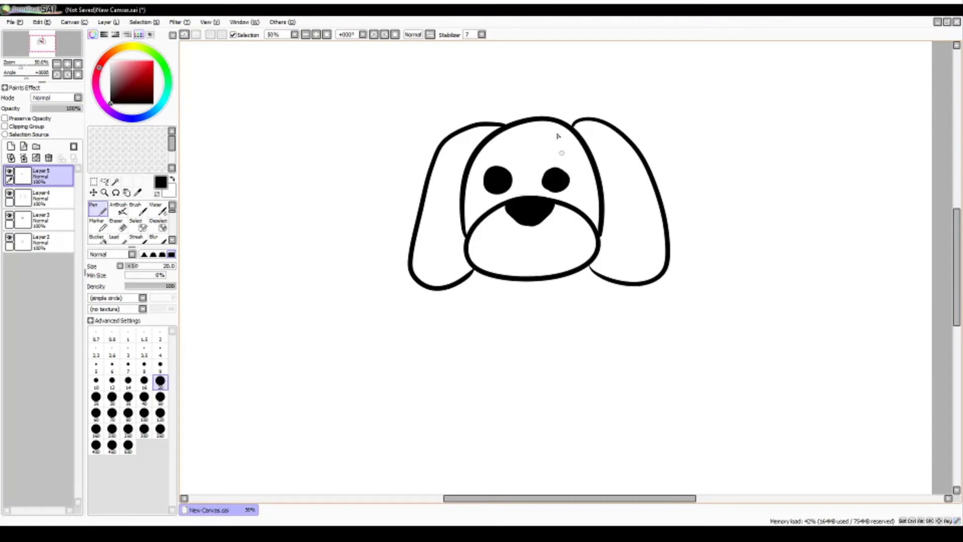
left_click_drag(486, 160, 576, 159)
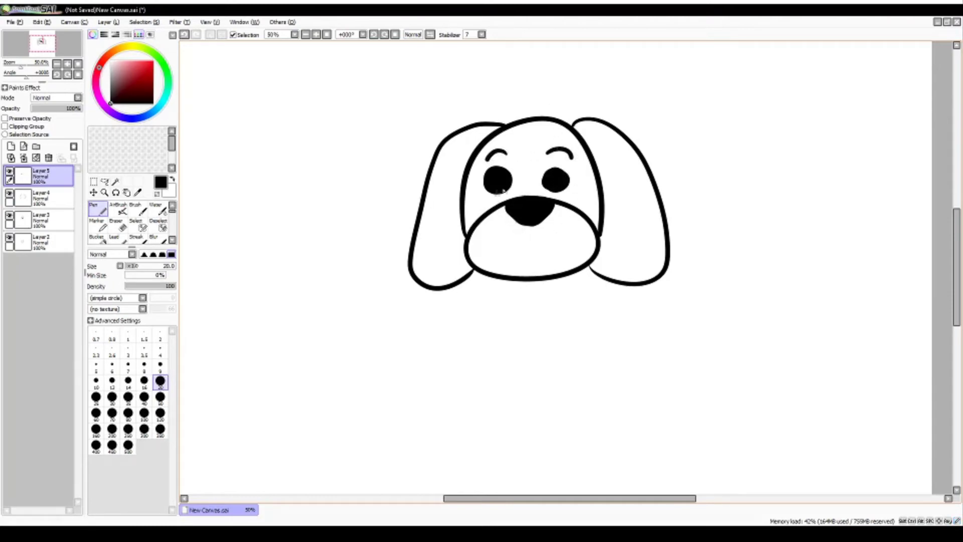
Step: Draw a smiling mouth with two curves below the nose, redoing the right curve to be wider
mouse_move(531, 227)
left_mouse_down()
mouse_move(523, 260)
mouse_move(507, 251)
mouse_move(531, 229)
mouse_move(542, 256)
mouse_move(554, 237)
left_mouse_up()
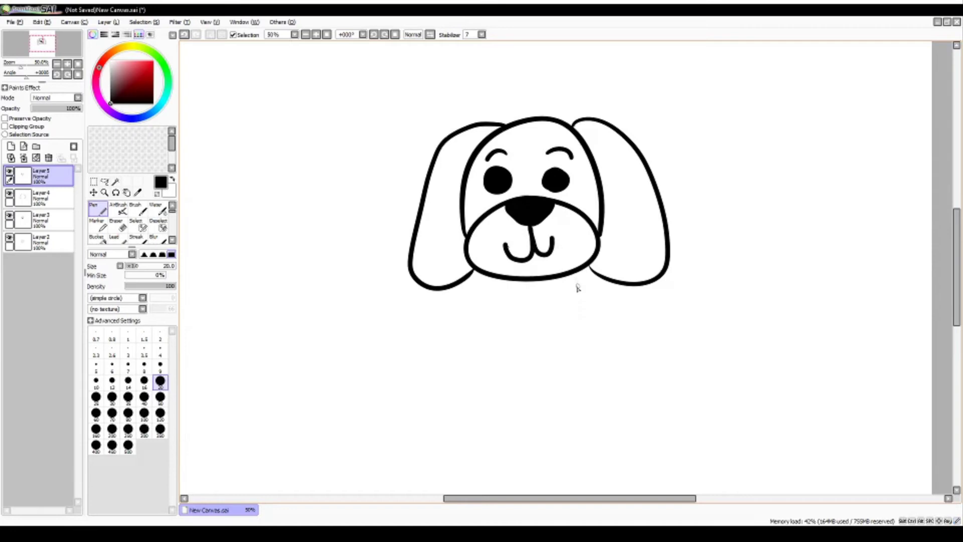
key("ctrl+z")
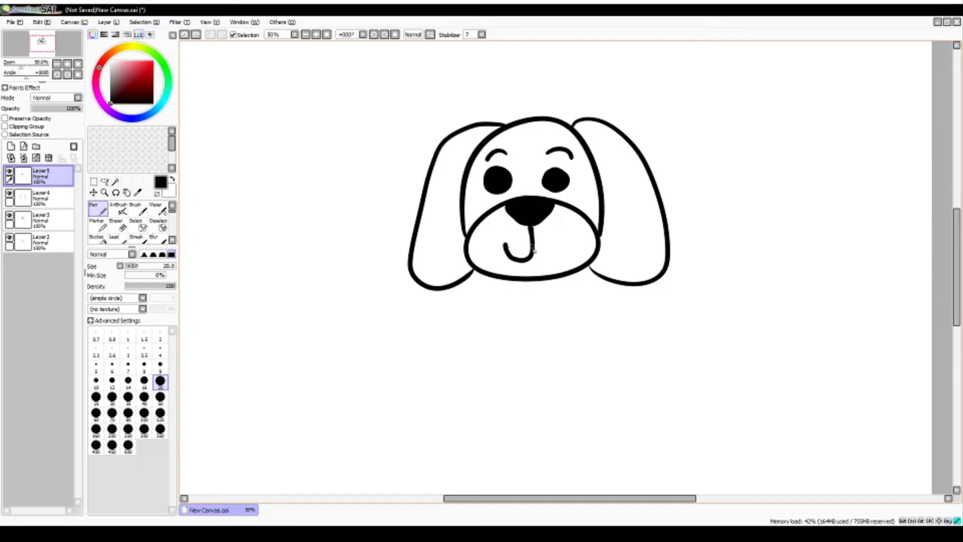
left_click_drag(532, 250, 562, 239)
key("ctrl+z")
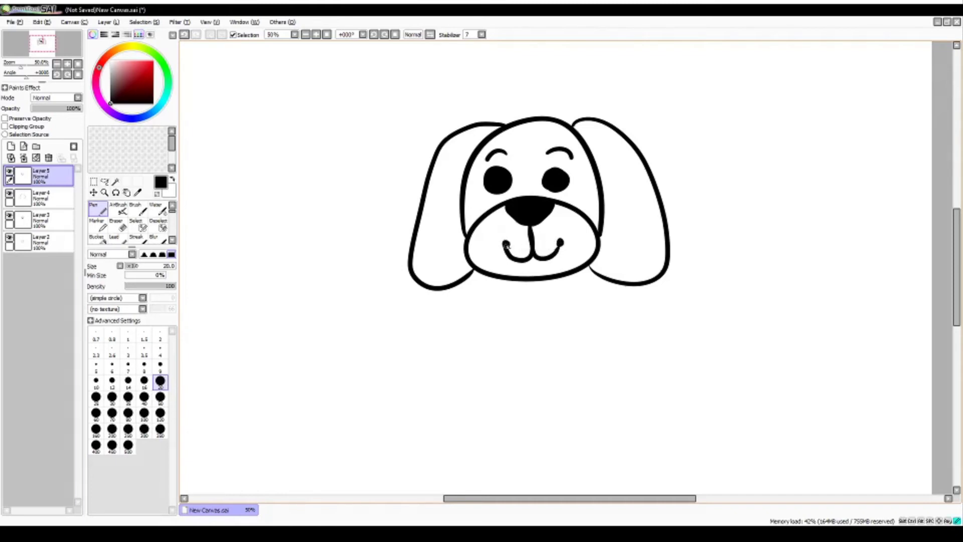
Step: Round off the left end of the mouth and paint a white highlight in the upper right of each eye
left_click_drag(506, 246, 506, 244)
left_click(111, 61)
left_click_drag(508, 172, 504, 173)
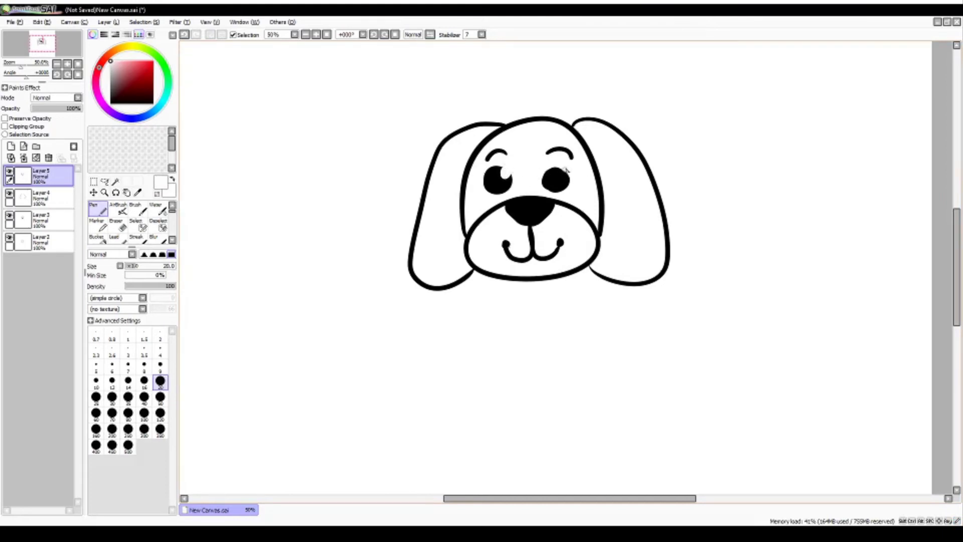
left_click_drag(566, 170, 560, 173)
key("alt+Tab")
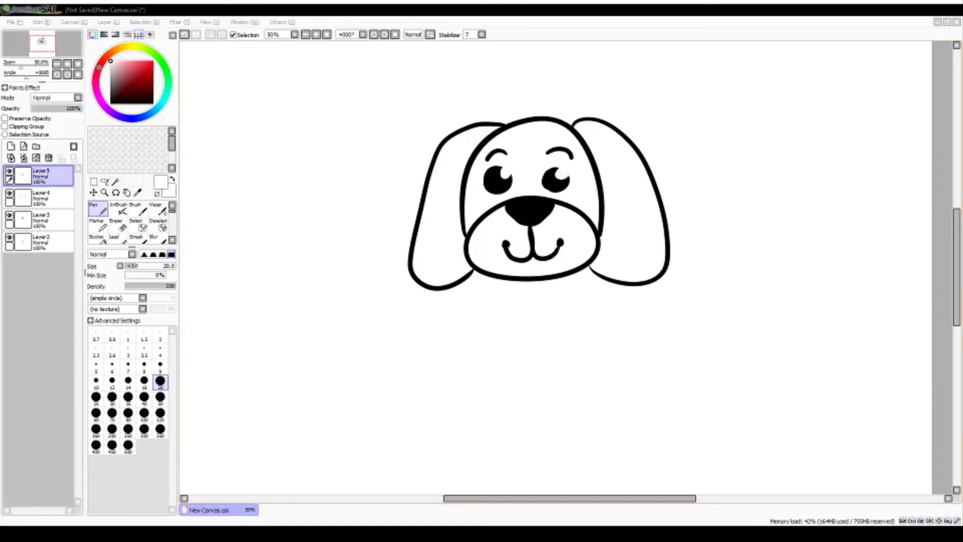
key("alt+Tab")
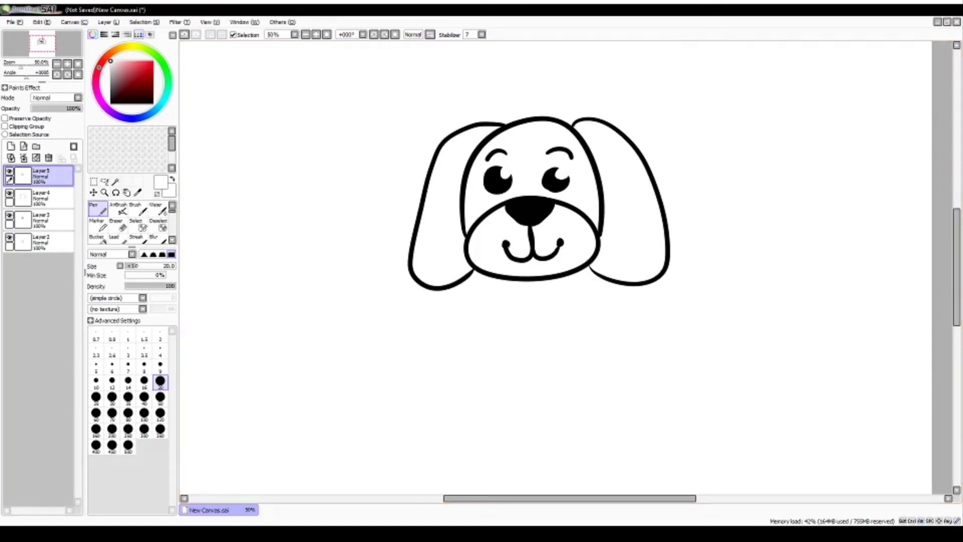
Step: Switch back to black and draw two front legs with rounded paws below the head, redrawing the right leg closer to the left one
key("x")
key("alt+Tab")
key("alt+Tab")
mouse_move(481, 327)
left_mouse_down()
mouse_move(467, 420)
mouse_move(502, 439)
mouse_move(526, 422)
mouse_move(523, 341)
left_mouse_up()
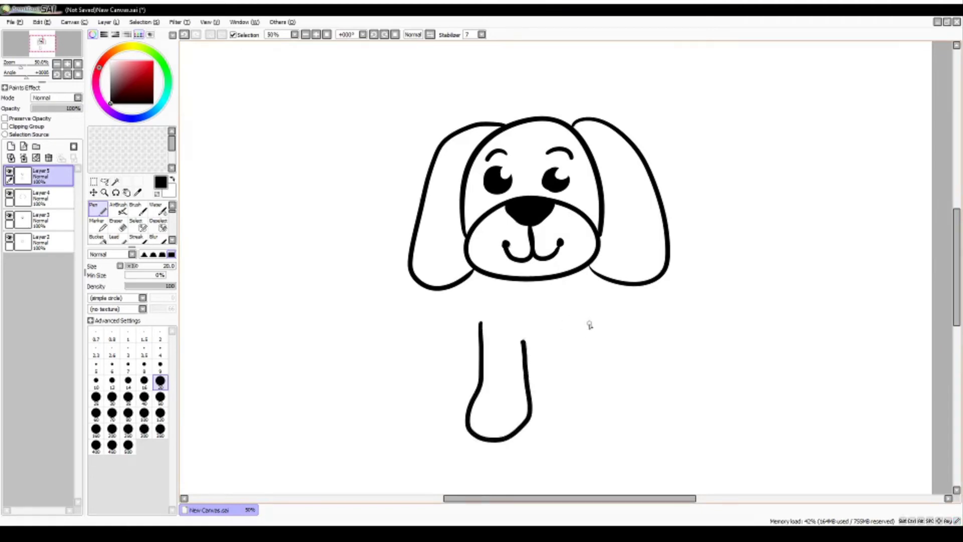
mouse_move(584, 317)
left_mouse_down()
mouse_move(586, 367)
mouse_move(611, 420)
mouse_move(592, 446)
mouse_move(562, 429)
mouse_move(556, 350)
left_mouse_up()
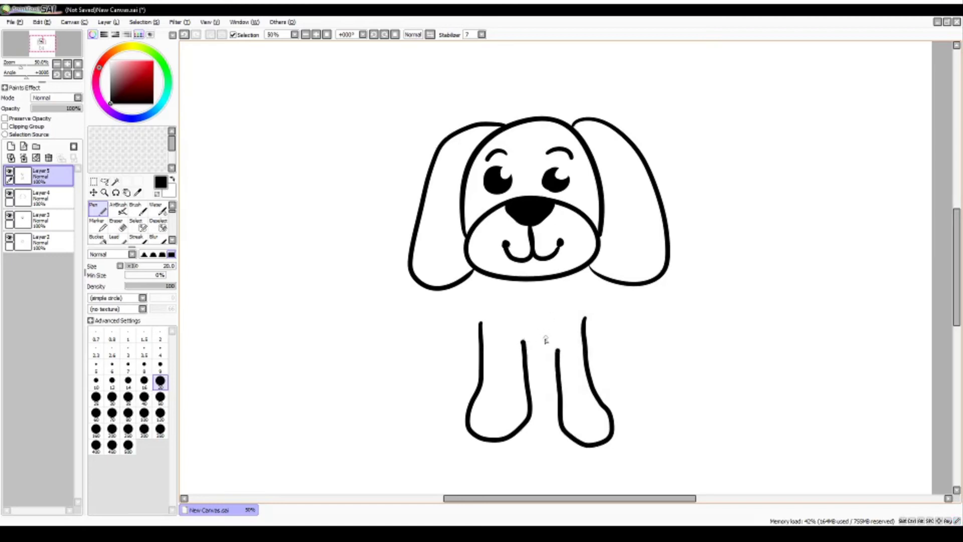
key("ctrl+z")
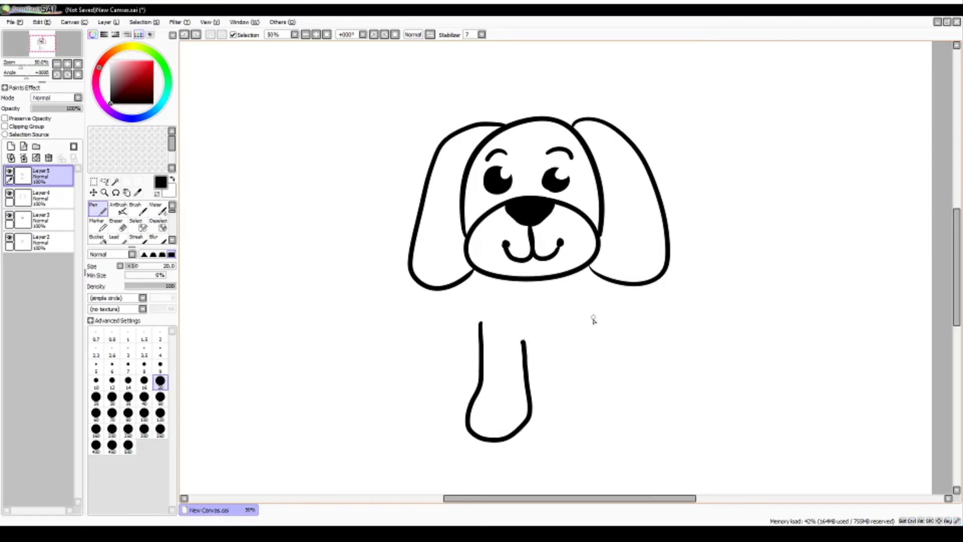
mouse_move(588, 325)
left_mouse_down()
mouse_move(584, 359)
mouse_move(608, 404)
mouse_move(602, 444)
mouse_move(550, 412)
mouse_move(547, 336)
left_mouse_up()
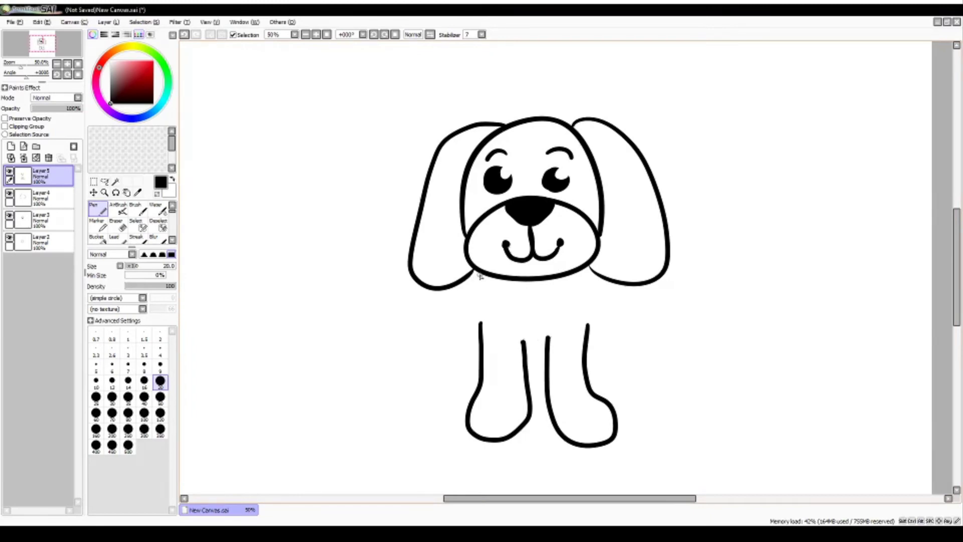
Step: Draw the rounded body outline from the head down to both front paws, with a short belly line between the legs
mouse_move(479, 271)
left_mouse_down()
mouse_move(429, 357)
mouse_move(485, 405)
left_mouse_up()
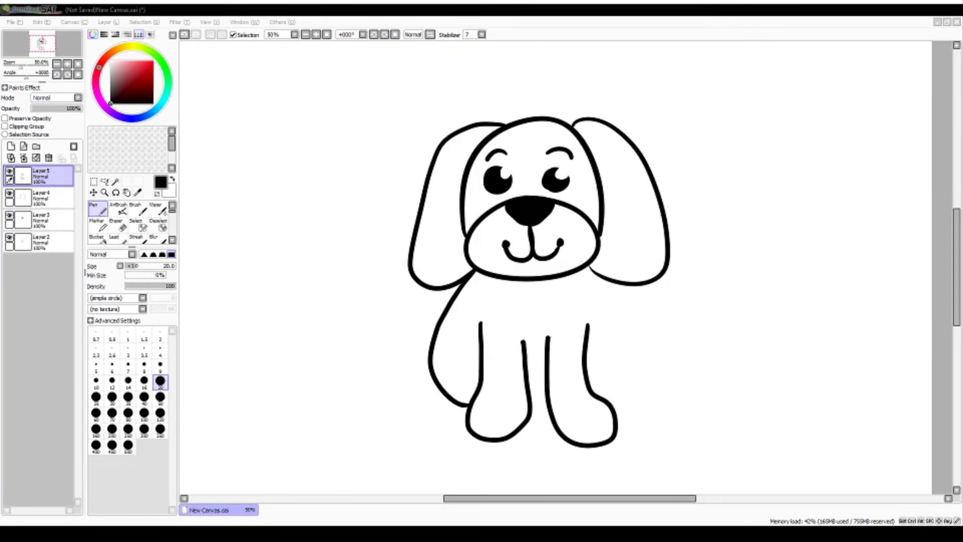
left_click(591, 290)
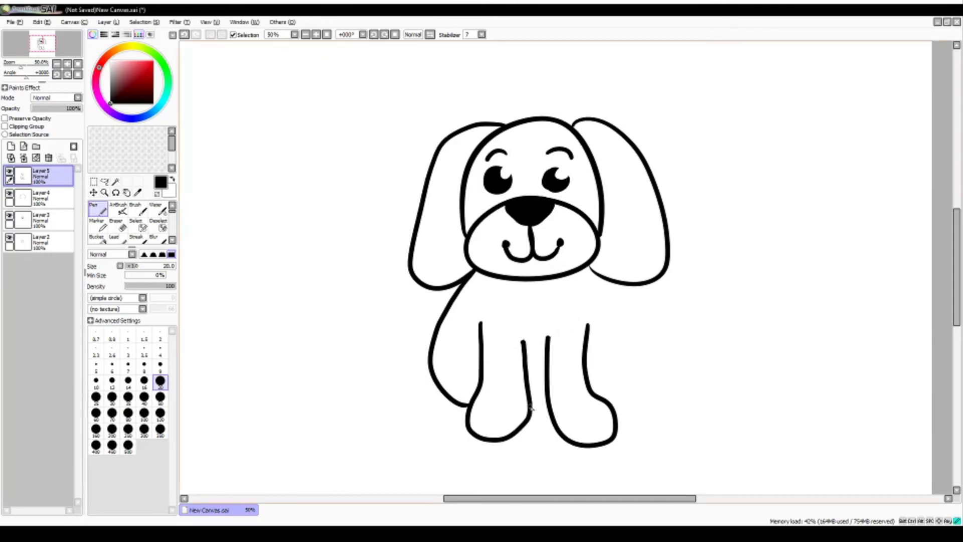
left_click_drag(531, 405, 545, 404)
mouse_move(588, 268)
left_mouse_down()
mouse_move(632, 370)
mouse_move(597, 395)
left_mouse_up()
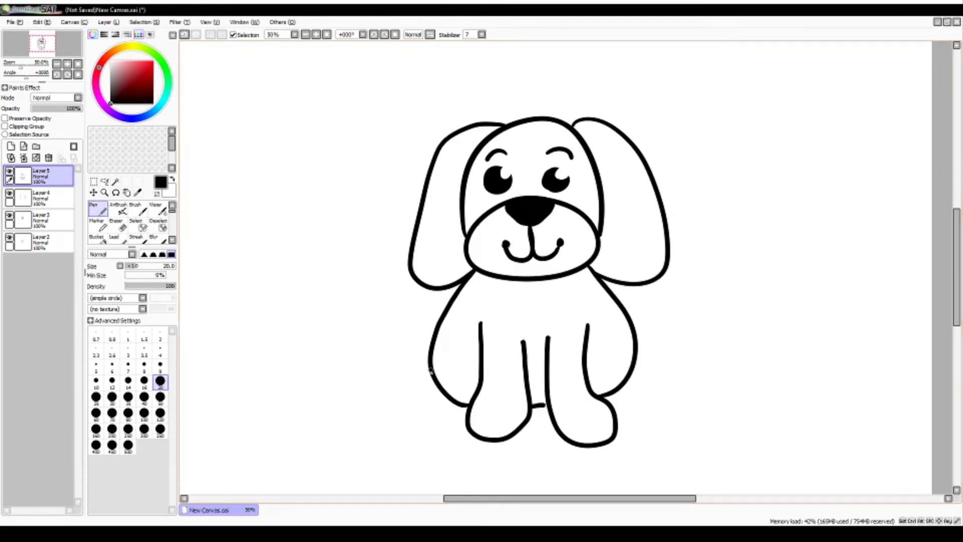
Step: Draw a hind foot on each side of the body, redrawing the left one slightly flatter
left_click_drag(431, 371, 466, 416)
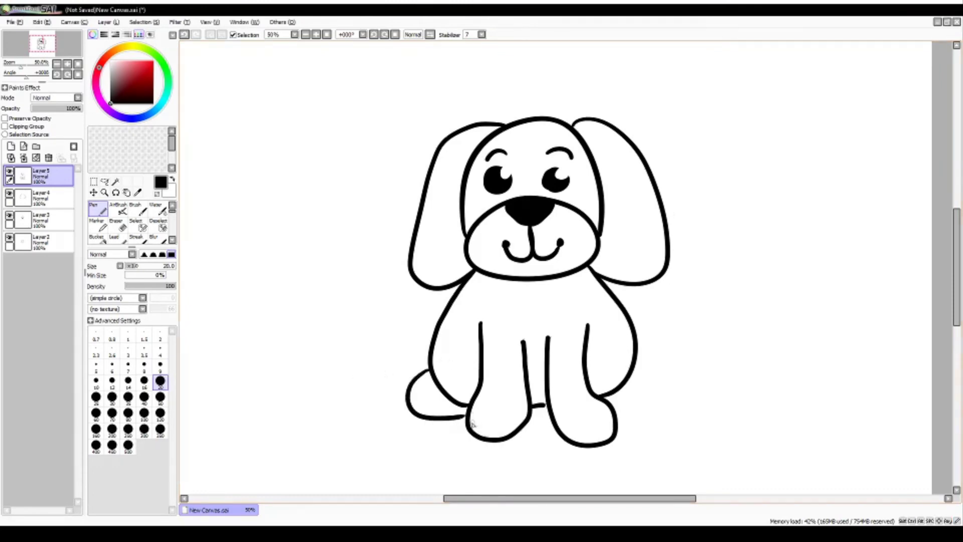
key("ctrl+z")
mouse_move(430, 368)
left_mouse_down()
mouse_move(435, 407)
mouse_move(475, 410)
left_mouse_up()
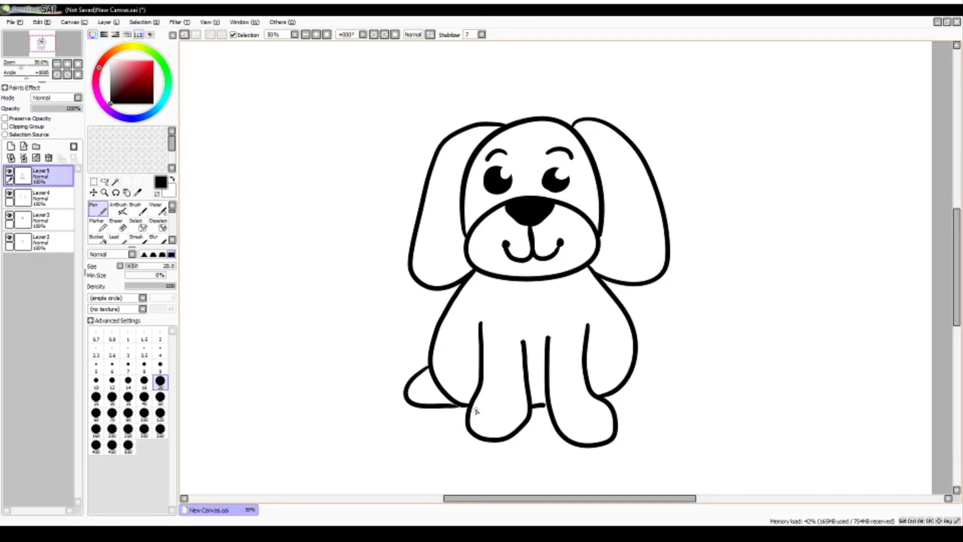
left_click(652, 299)
left_click_drag(638, 354, 619, 391)
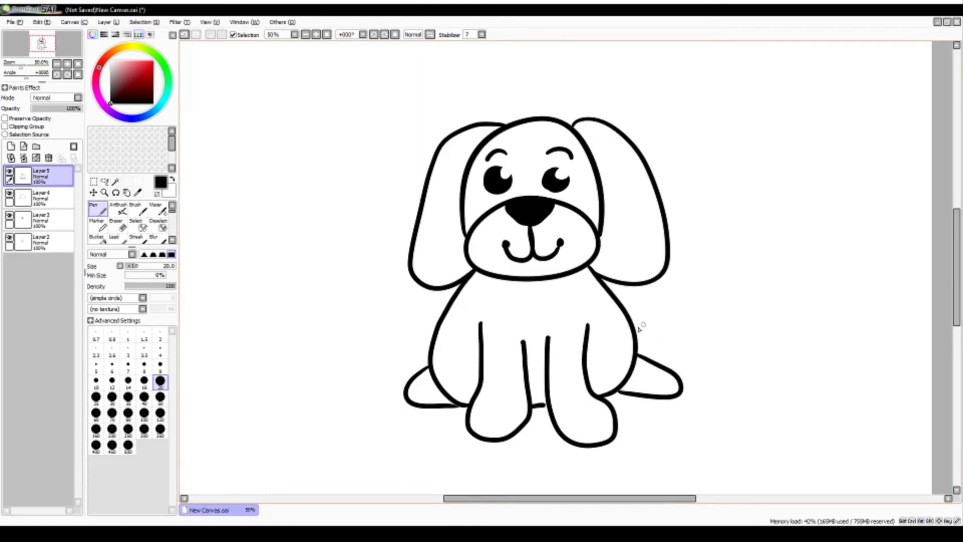
Step: Draw an upward-curving tail between the right ear and the right hind foot, undoing the first attempt
mouse_move(635, 331)
left_mouse_down()
mouse_move(684, 279)
mouse_move(676, 333)
mouse_move(641, 354)
mouse_move(638, 325)
mouse_move(673, 318)
mouse_move(640, 354)
left_mouse_up()
key("ctrl+z")
left_click(613, 533)
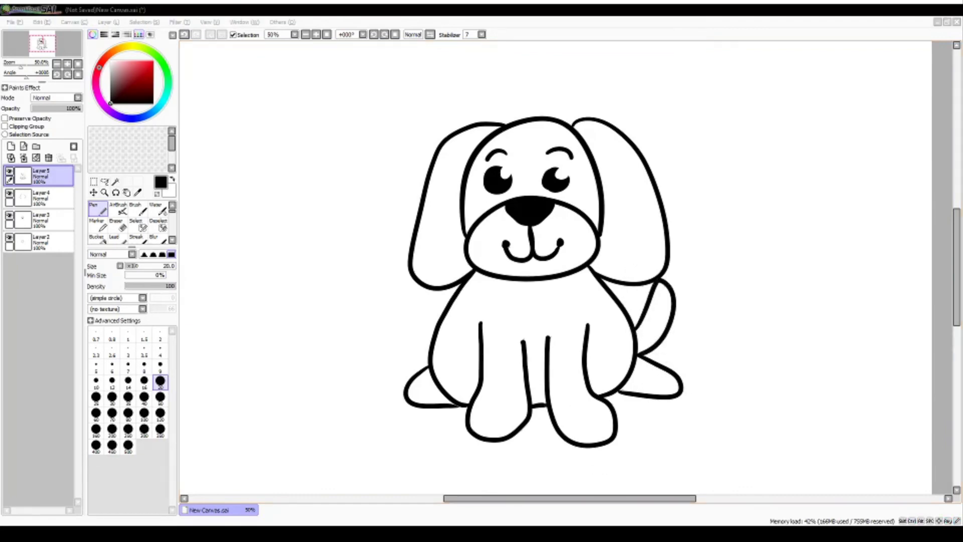
left_click(383, 524)
Step: Merge all four line art layers into a single layer
left_click(23, 158)
left_click(23, 158)
left_click(23, 158)
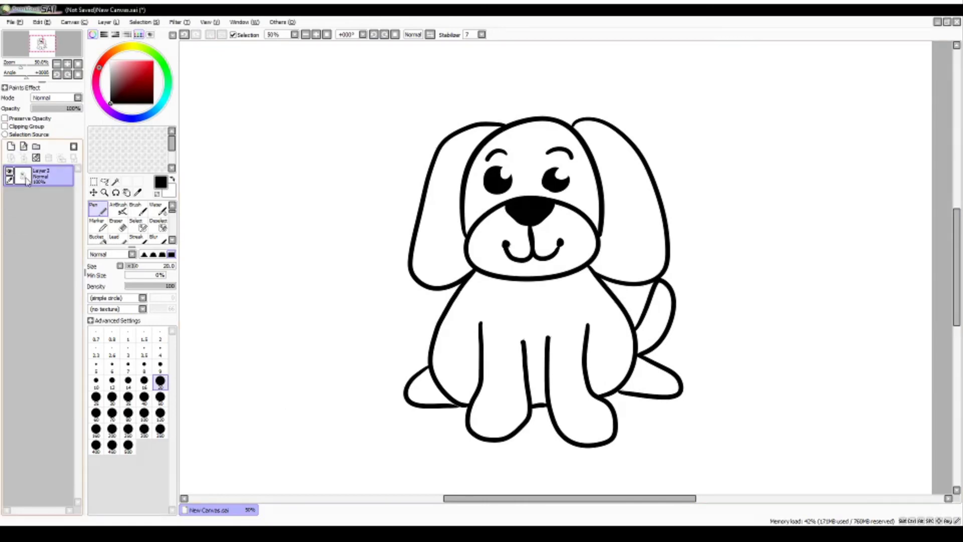
Step: Choose a light orange colour and activate the Bucket tool
left_click(108, 51)
left_click(131, 61)
left_click(96, 237)
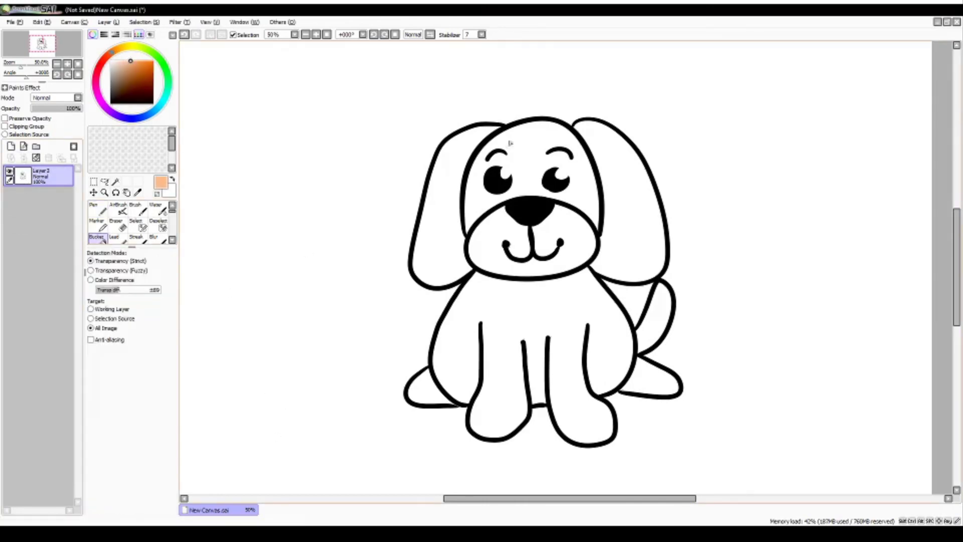
left_click(527, 151)
left_click(518, 309)
key("ctrl+z")
key("ctrl+z")
Step: Add a new layer beneath the line art and fill the body, hind feet, tail and face with light orange
left_click(24, 146)
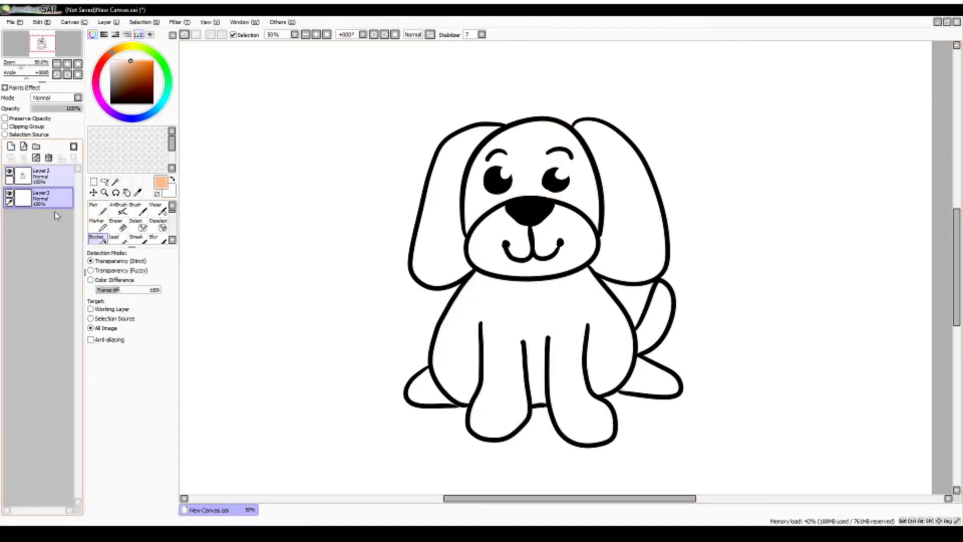
left_click(537, 286)
left_click(449, 386)
left_click(657, 357)
left_click(655, 321)
left_click(529, 172)
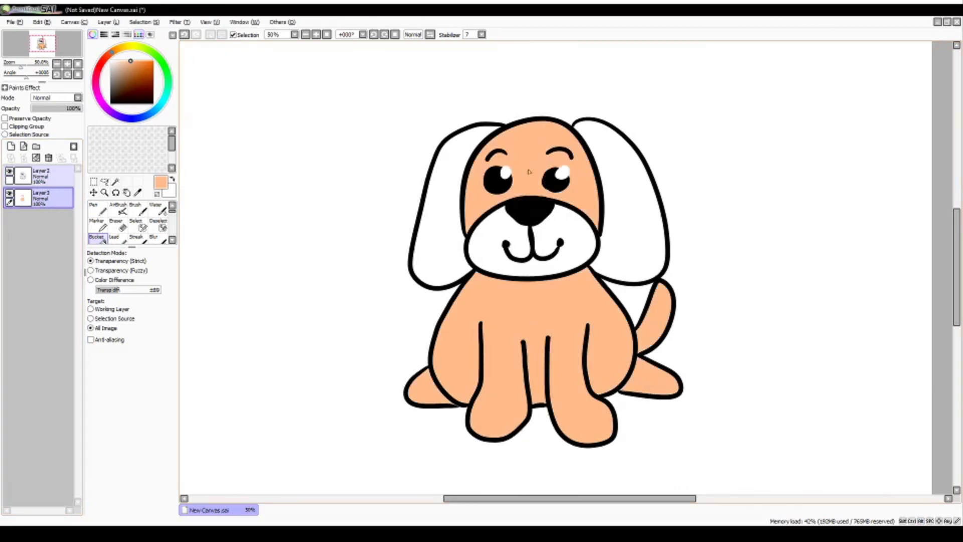
Step: Fill the muzzle with pale peach and both ears with dark brown
left_click(123, 62)
left_click(587, 241)
left_click(134, 78)
left_click(427, 144)
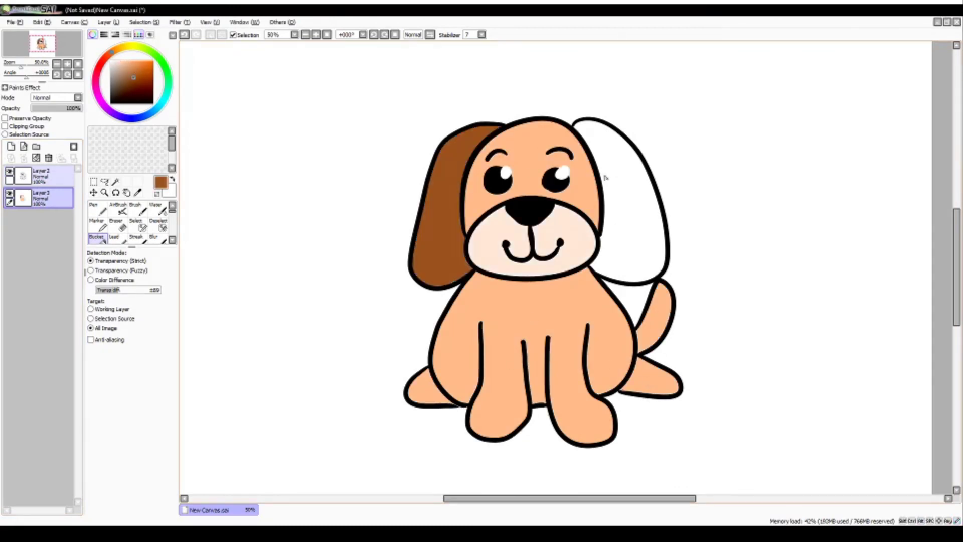
left_click(629, 200)
Step: Start outlining a patch on the left side of the body in medium brown with a size 40 Pen
left_click(129, 71)
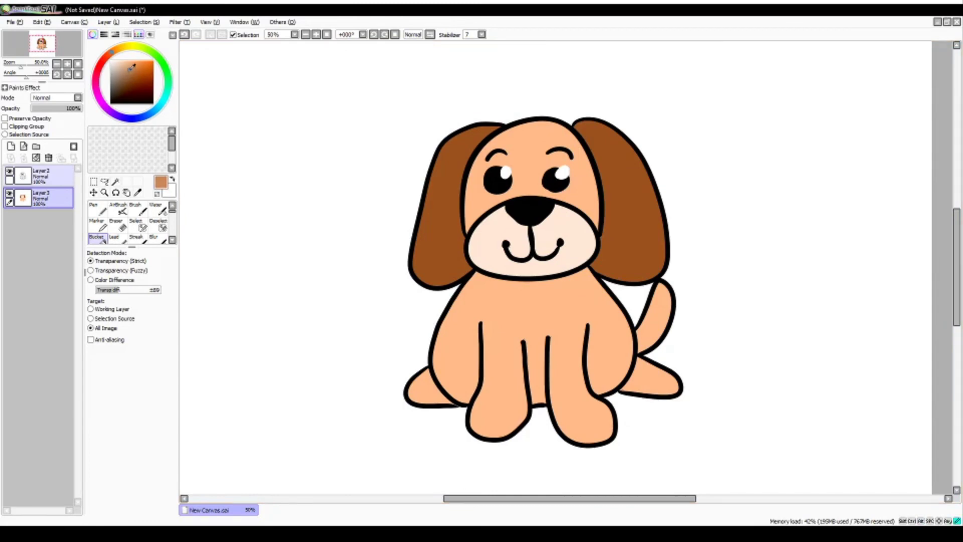
left_click(98, 209)
left_click(144, 397)
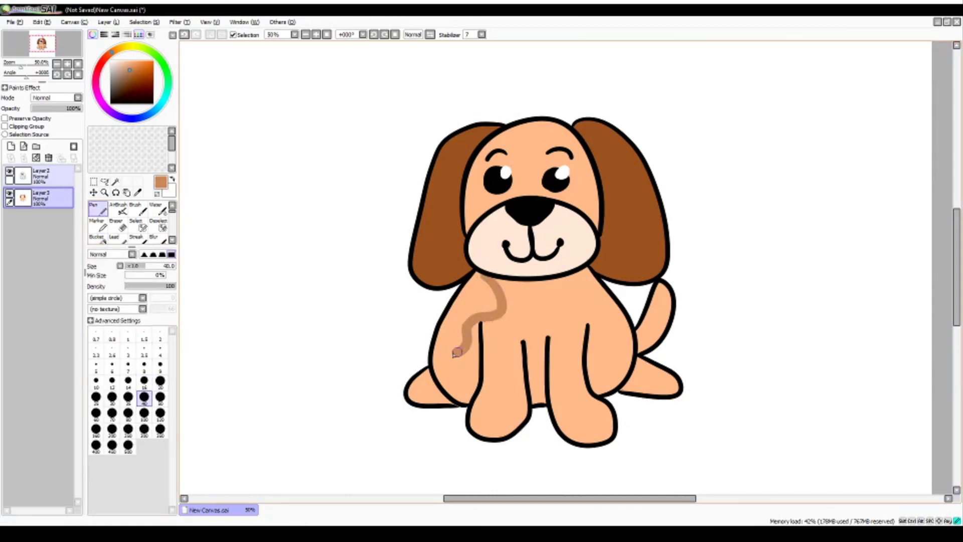